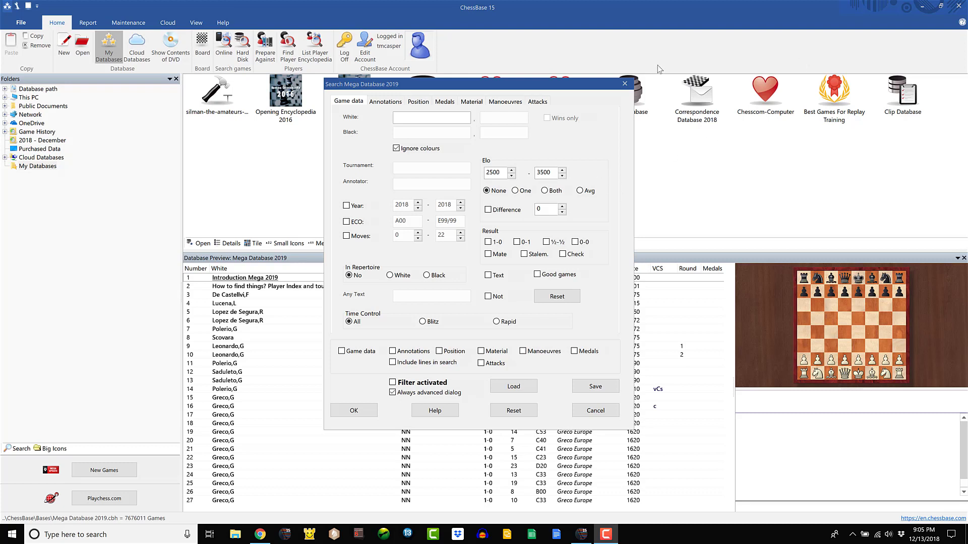
Search Mega Database 2019 for all games played in the years 1980 to 1989.
{"action": "left_click_drag", "start_coordinate": [584, 86], "coordinate": [592, 80]}
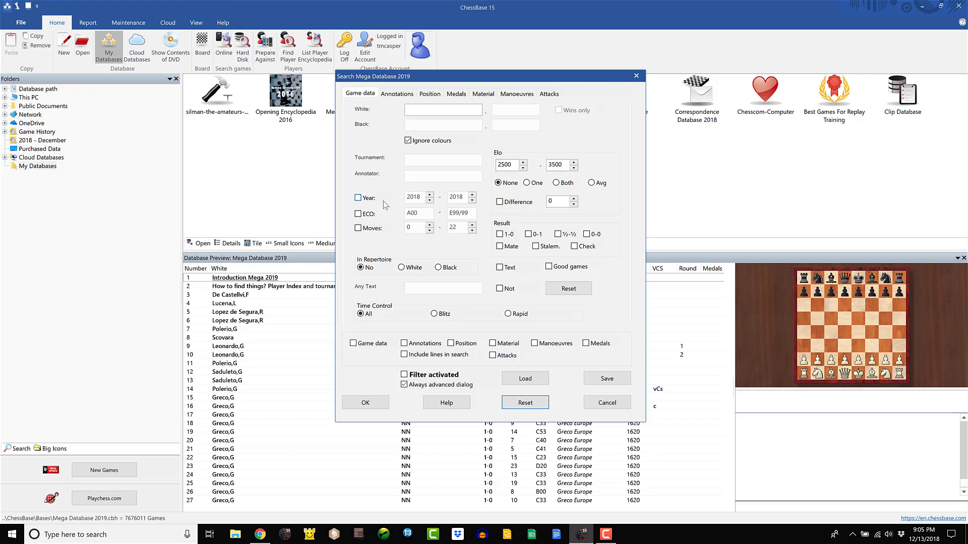
{"action": "left_click", "coordinate": [358, 197]}
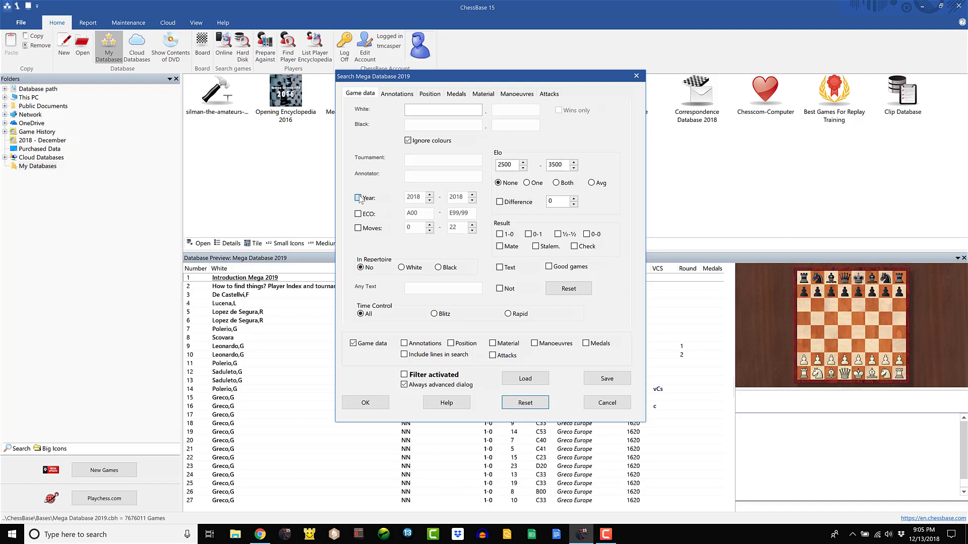
{"action": "double_click", "coordinate": [413, 196]}
{"action": "type", "text": "1980"}
{"action": "key", "text": "Tab"}
{"action": "type", "text": "1"}
{"action": "left_click", "coordinate": [365, 403]}
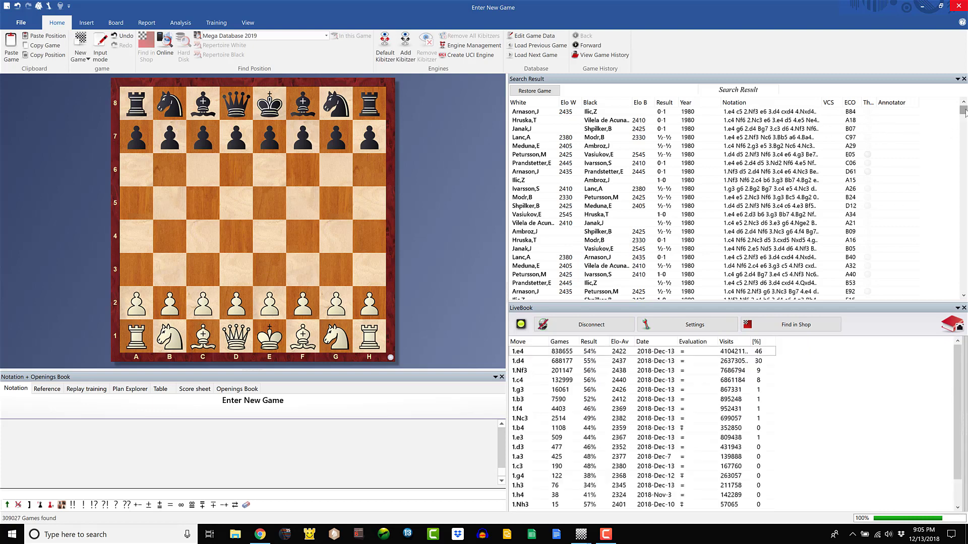
Export all games in the search result to a new database named 80s-Games in the MyWork folder.
{"action": "left_click_drag", "start_coordinate": [964, 111], "coordinate": [964, 289]}
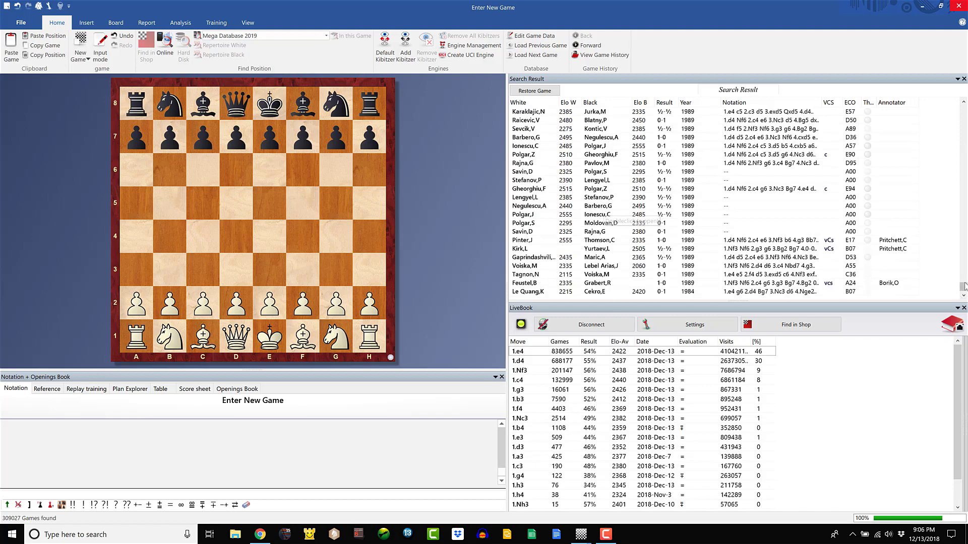
{"action": "left_click", "coordinate": [962, 221]}
{"action": "left_click", "coordinate": [963, 222]}
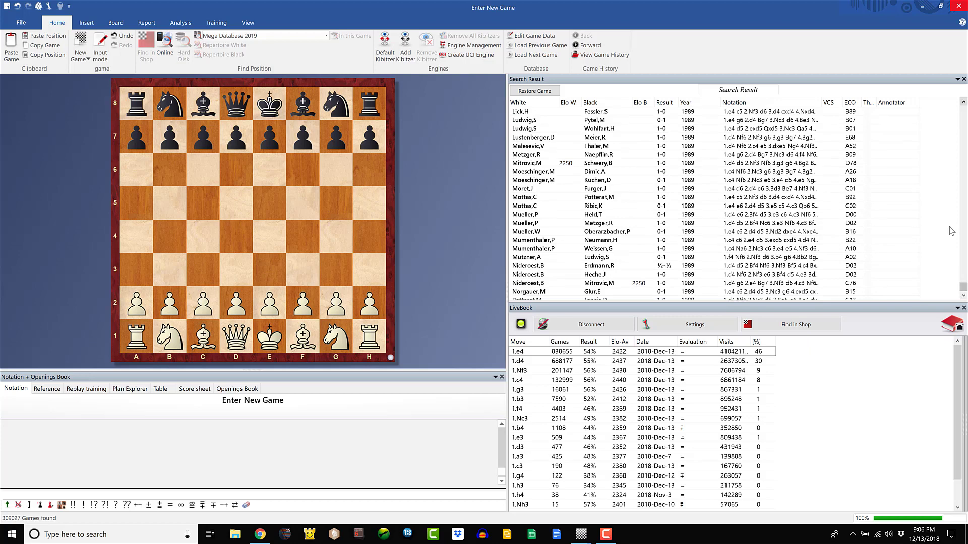
{"action": "left_click_drag", "start_coordinate": [963, 288], "coordinate": [963, 109]}
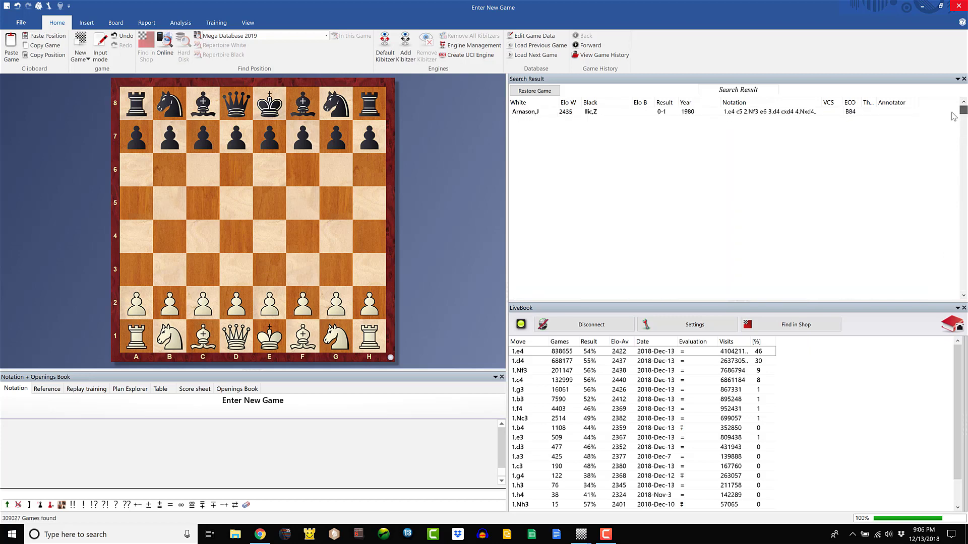
{"action": "double_click", "coordinate": [622, 113]}
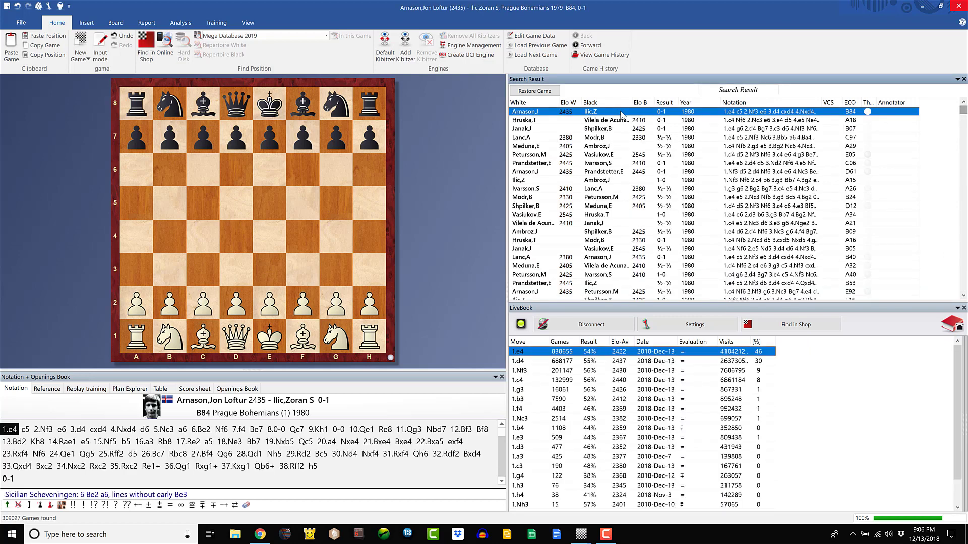
{"action": "key", "text": "ctrl+a"}
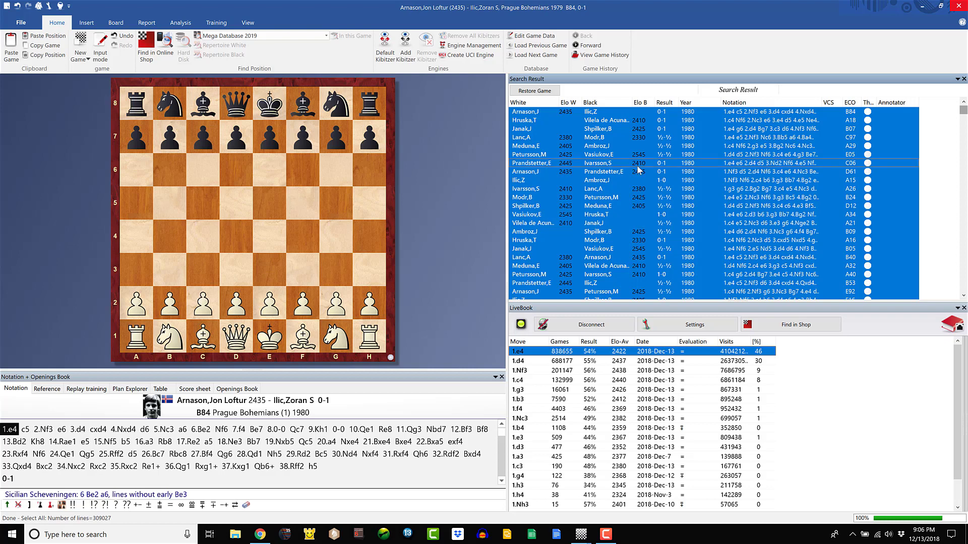
{"action": "right_click", "coordinate": [636, 175]}
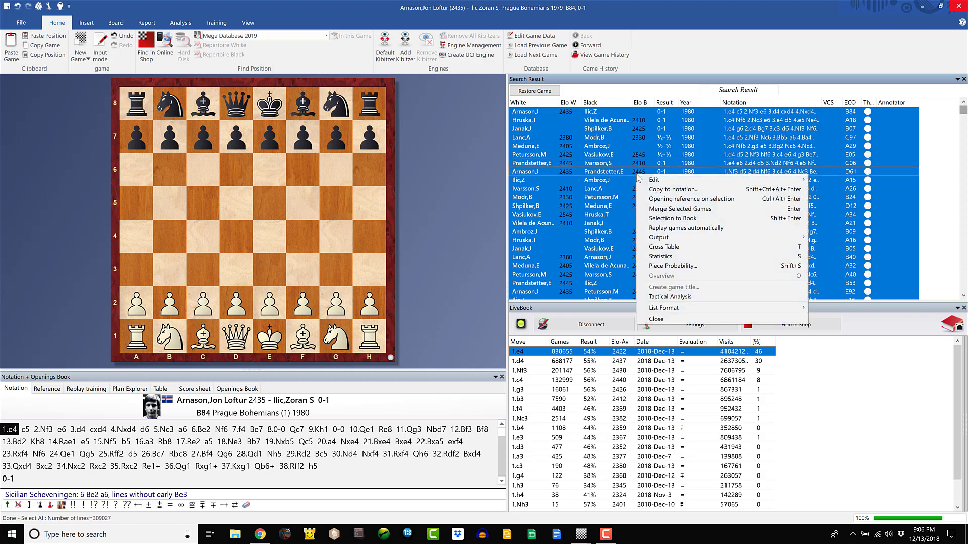
{"action": "mouse_move", "coordinate": [719, 239]}
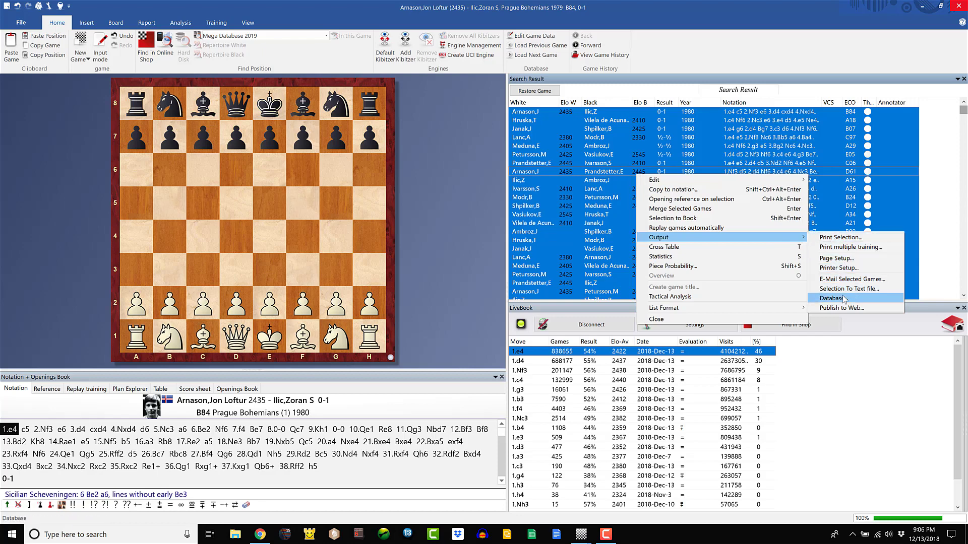
{"action": "left_click", "coordinate": [814, 298]}
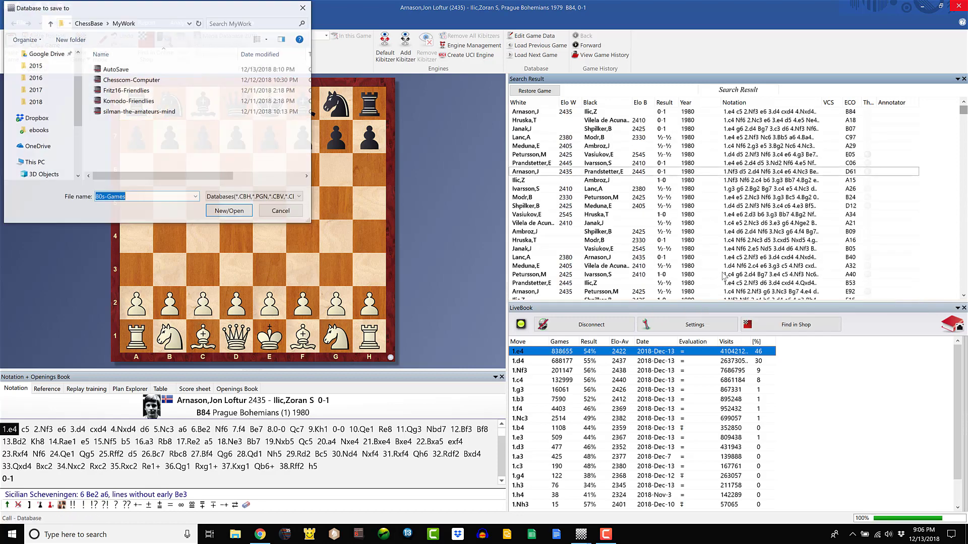
{"action": "left_click_drag", "start_coordinate": [219, 8], "coordinate": [489, 67]}
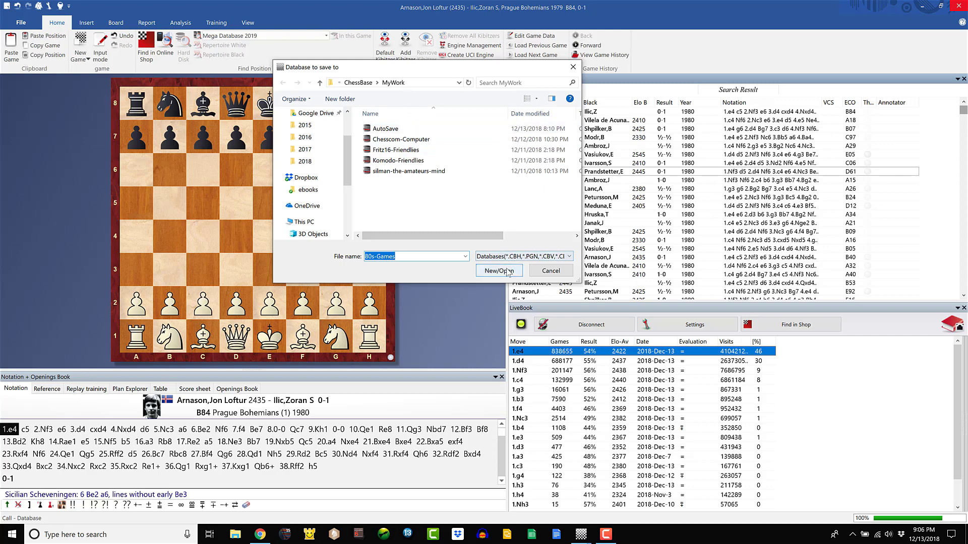
{"action": "left_click", "coordinate": [509, 272]}
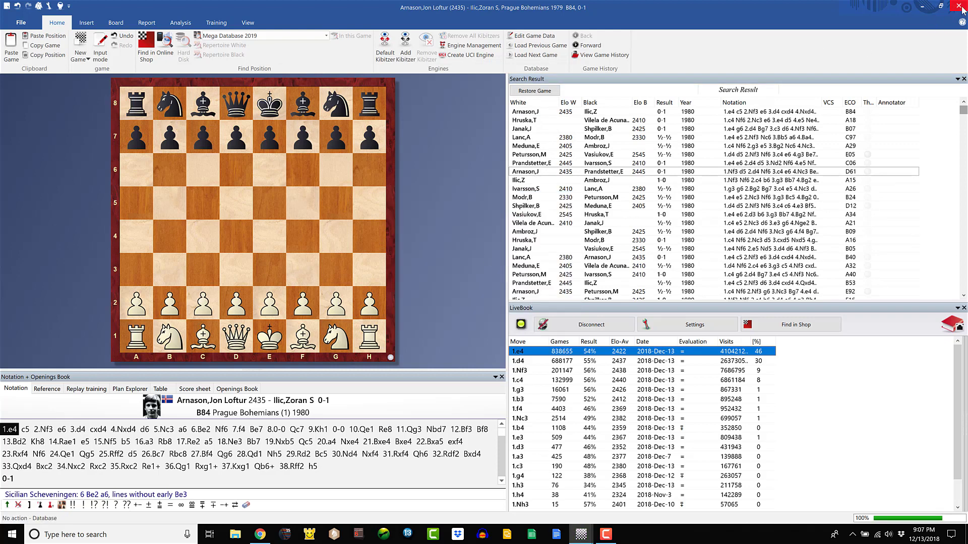
Close the game window and preview the 80s-Games database in the MyWork folder of the database path.
{"action": "left_click", "coordinate": [962, 11]}
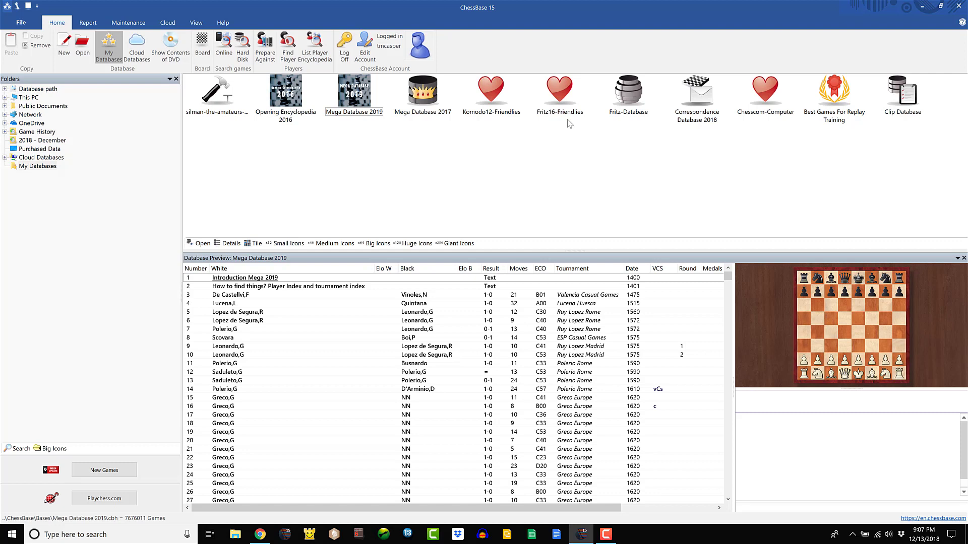
{"action": "left_click", "coordinate": [5, 89]}
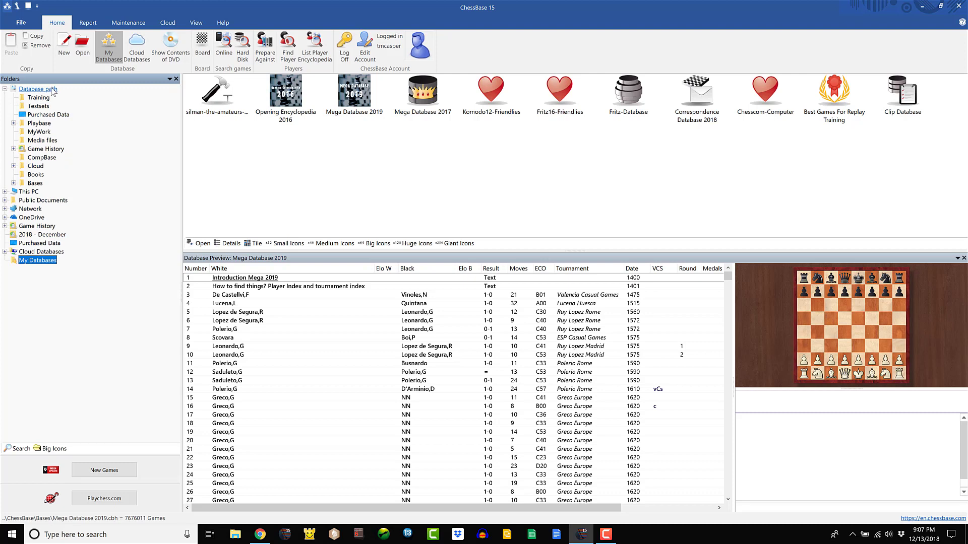
{"action": "left_click", "coordinate": [30, 132]}
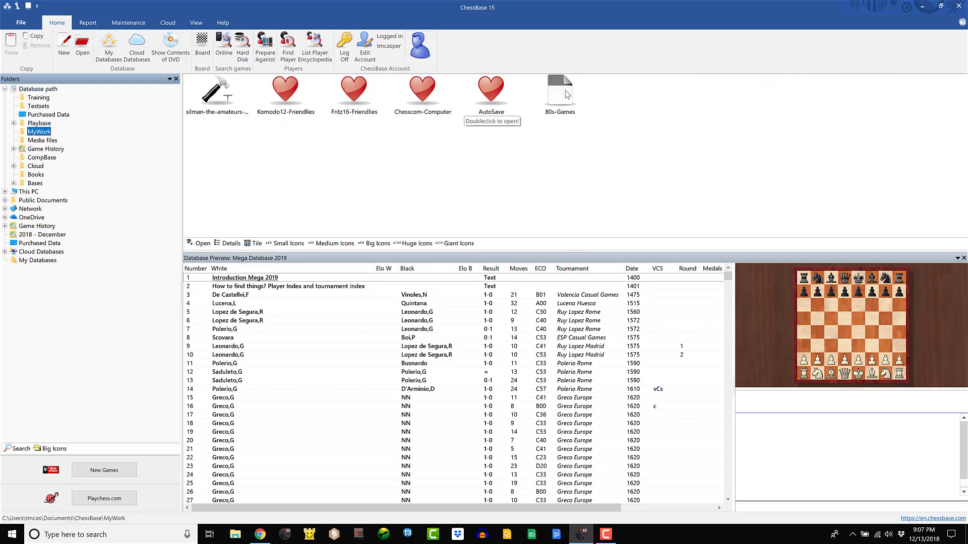
{"action": "left_click", "coordinate": [564, 91]}
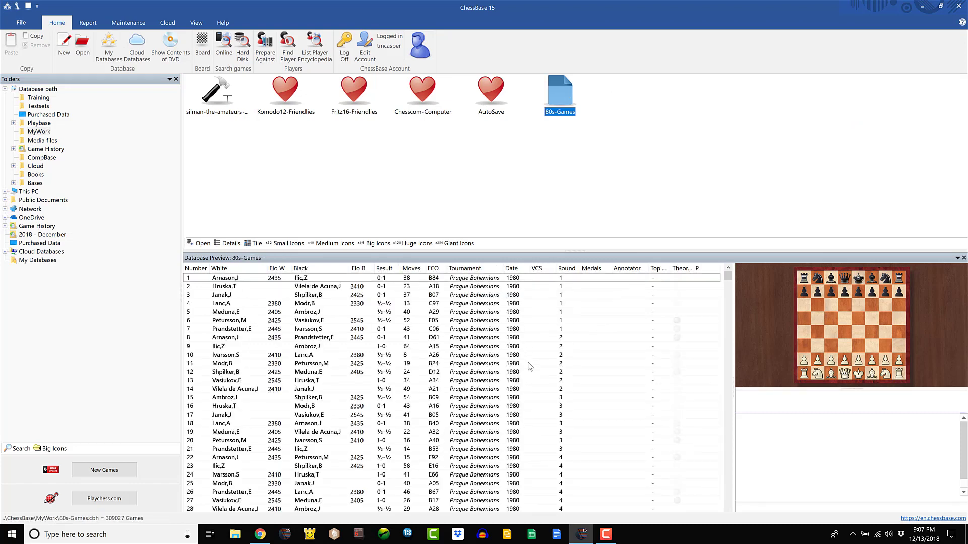
Set the 80s-Games database's type to Work in its properties.
{"action": "right_click", "coordinate": [561, 98]}
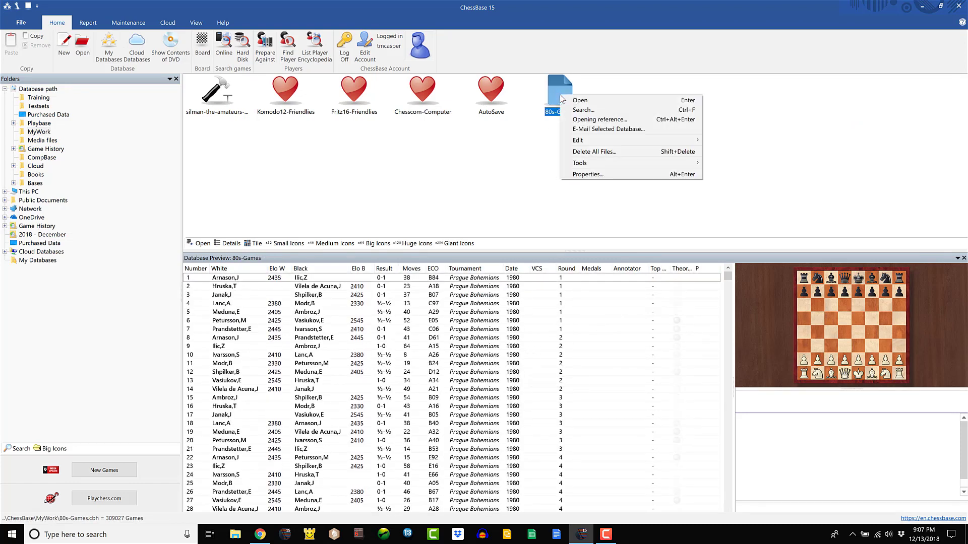
{"action": "left_click", "coordinate": [598, 176]}
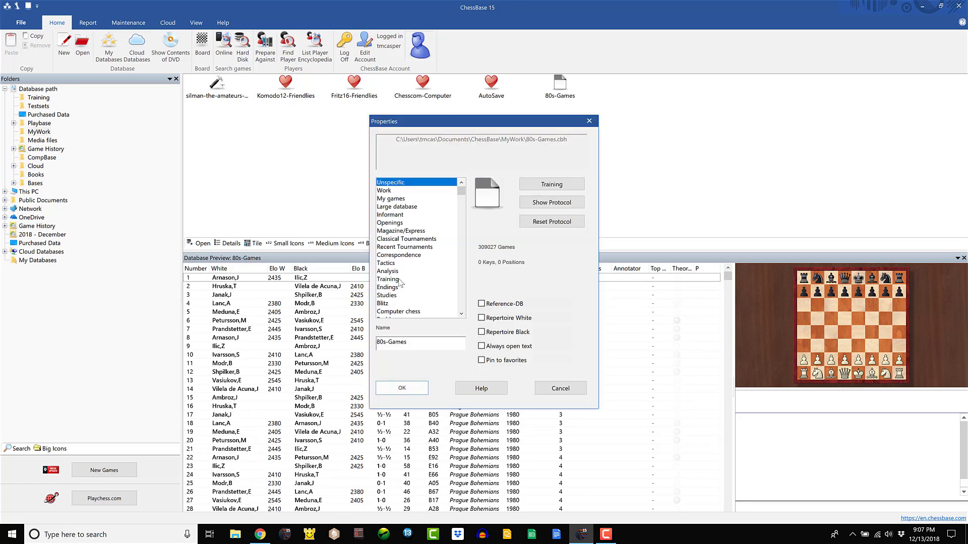
{"action": "scroll", "coordinate": [412, 275], "scroll_direction": "down", "scroll_amount": 3}
{"action": "scroll", "coordinate": [411, 273], "scroll_direction": "up", "scroll_amount": 3}
{"action": "left_click", "coordinate": [388, 190]}
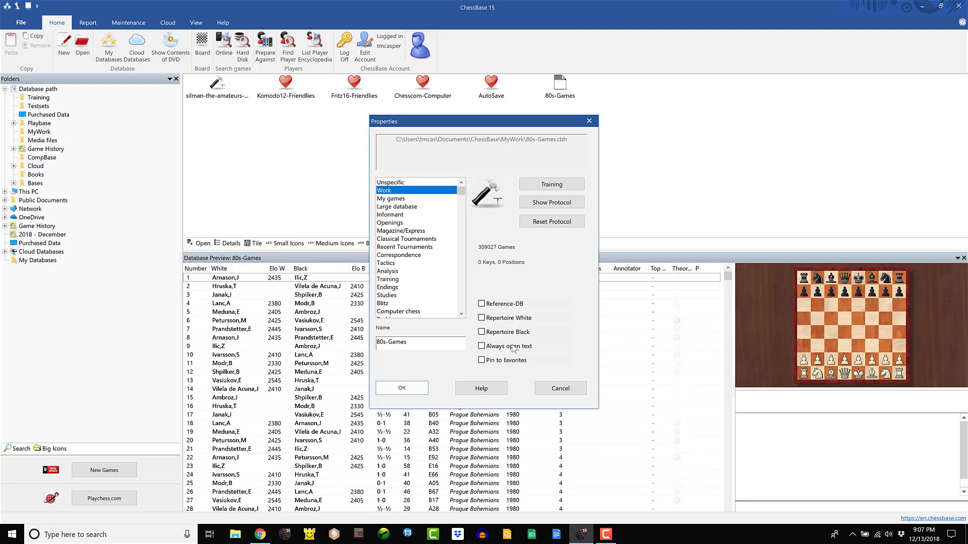
{"action": "left_click", "coordinate": [410, 393]}
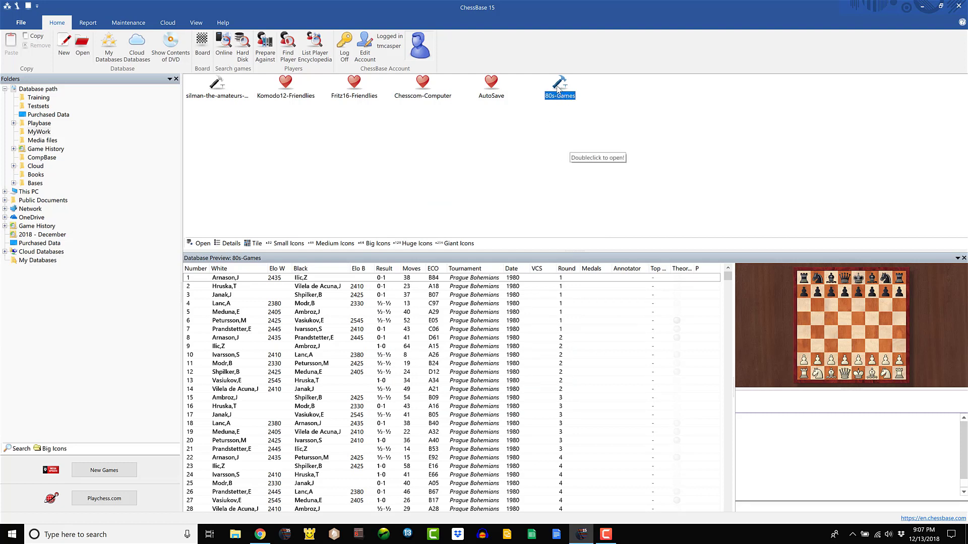
Add the 80s-Games database to My Databases and display that folder with huge icons.
{"action": "left_click_drag", "start_coordinate": [557, 89], "coordinate": [39, 264]}
{"action": "left_click", "coordinate": [38, 261]}
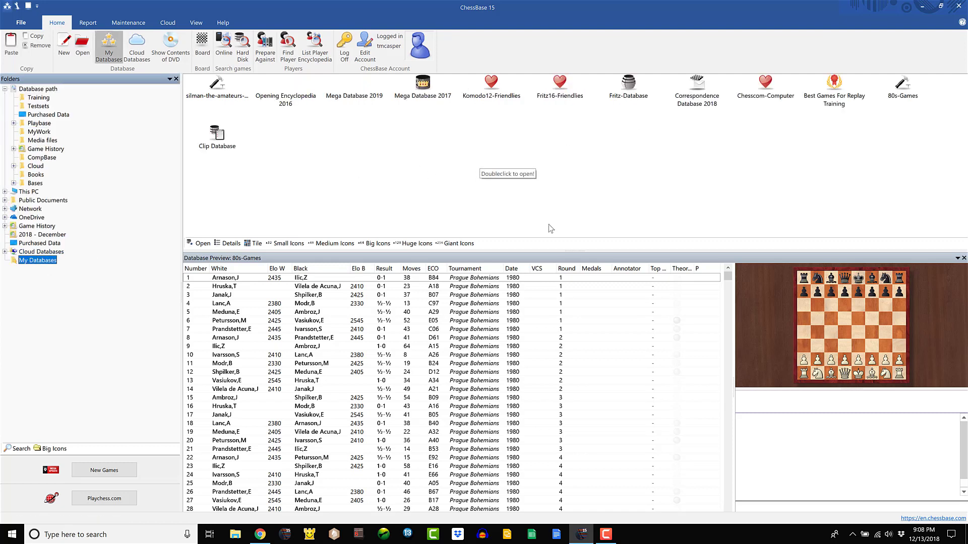
{"action": "left_click", "coordinate": [411, 244]}
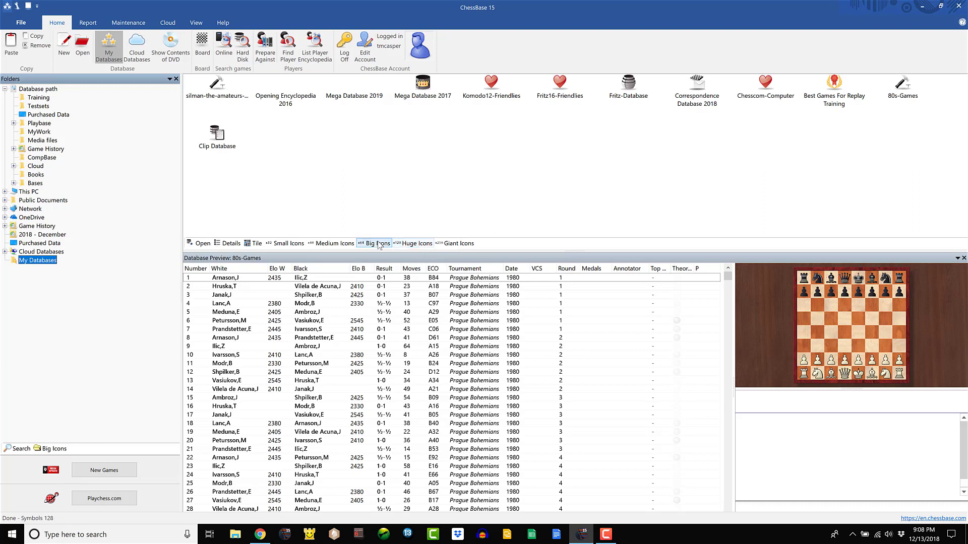